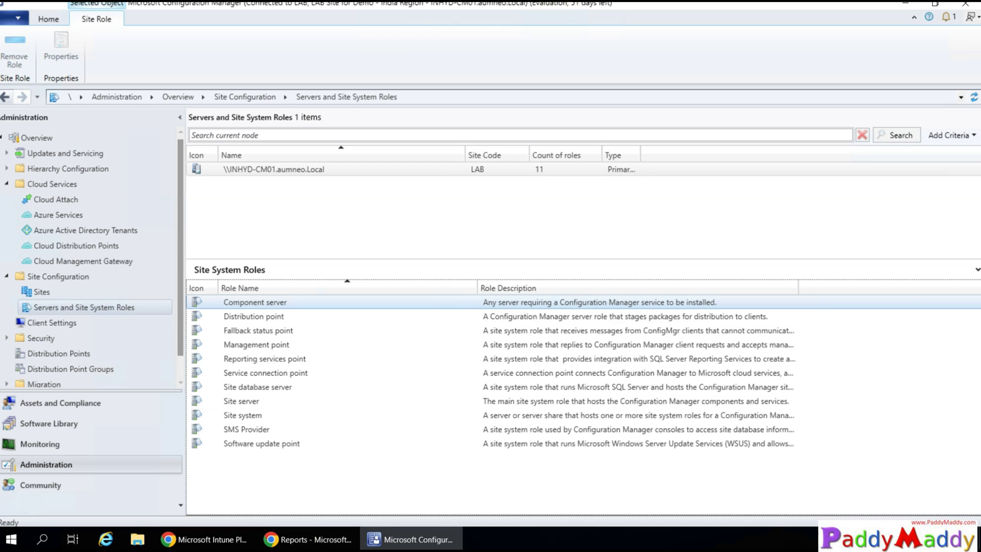
- Check the Intune Endpoint analytics overview, still scoring 0 with insufficient data, then return to Configuration Manager
click(320, 545)
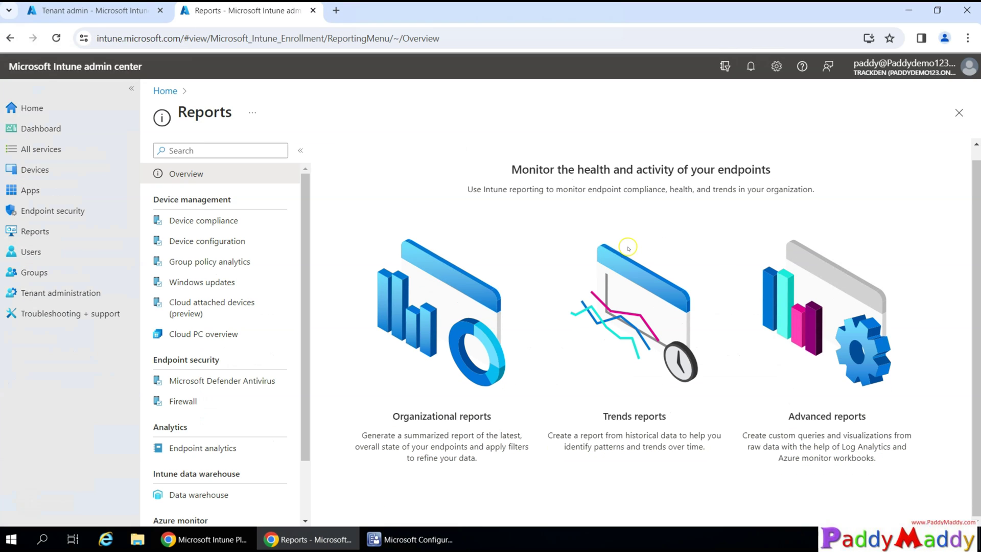
click(229, 449)
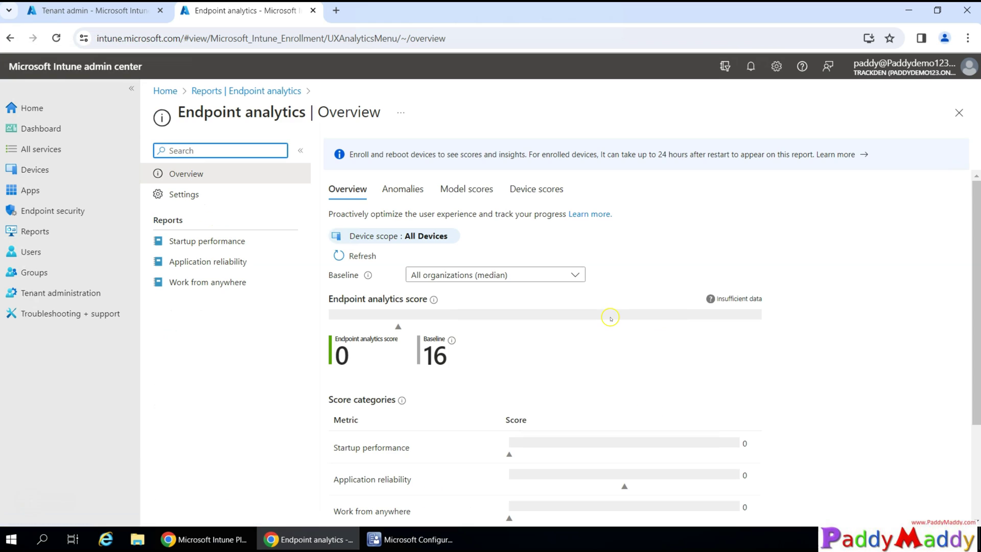
drag(284, 354, 175, 239)
scroll(499, 383, down, 3)
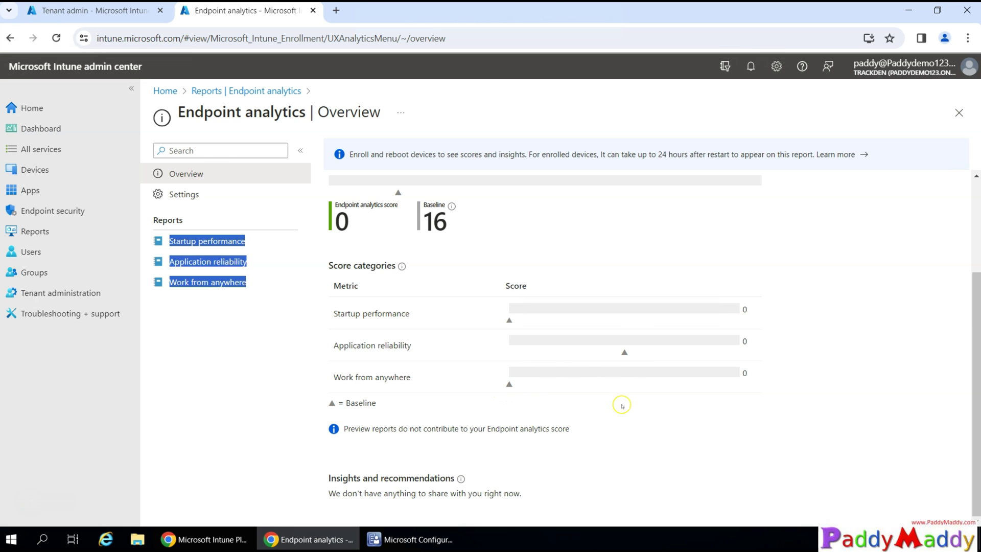
click(406, 539)
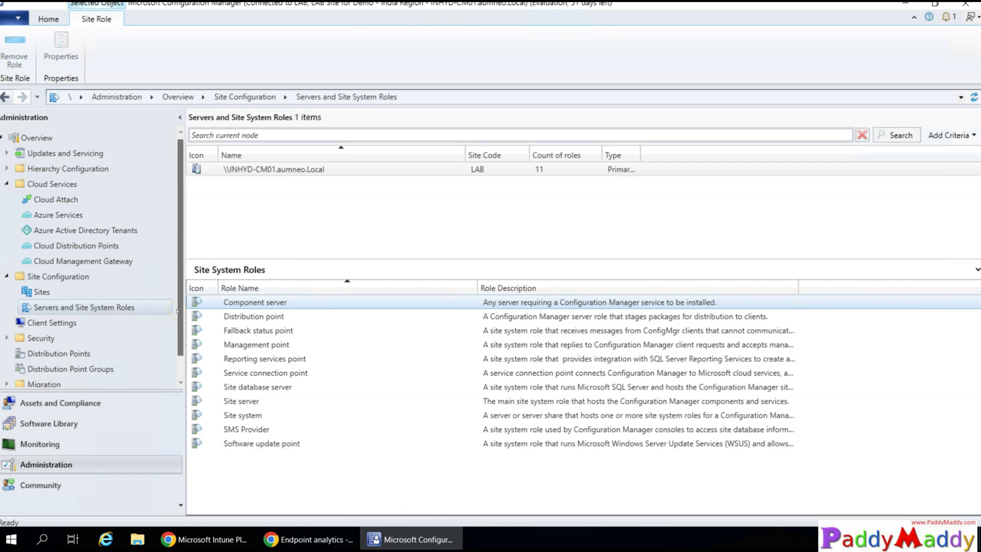
click(325, 544)
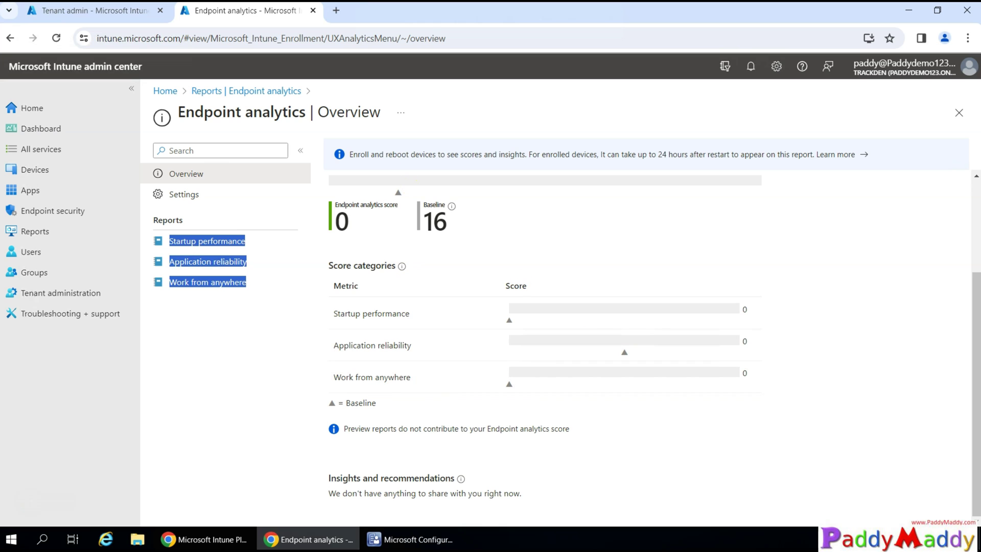
mouse_move(386, 535)
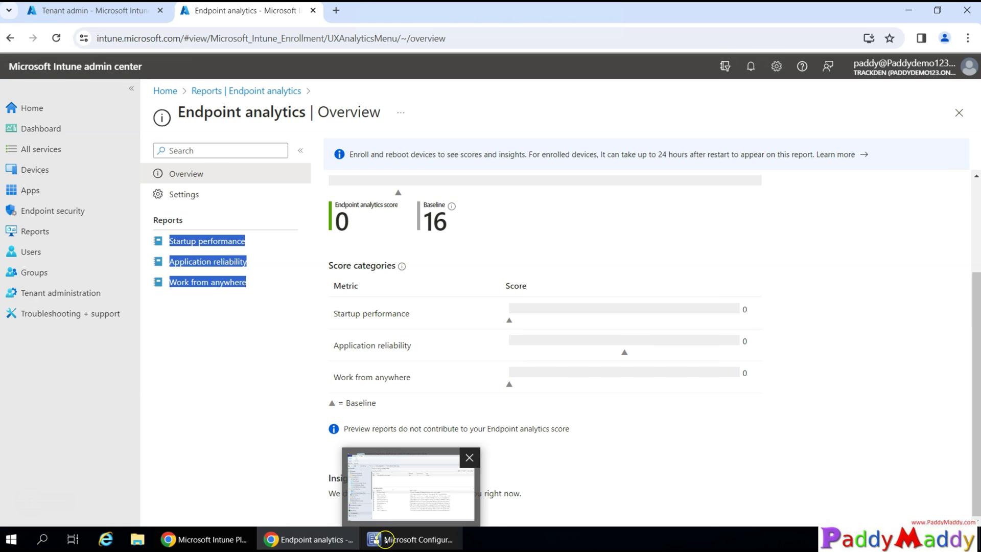
click(423, 536)
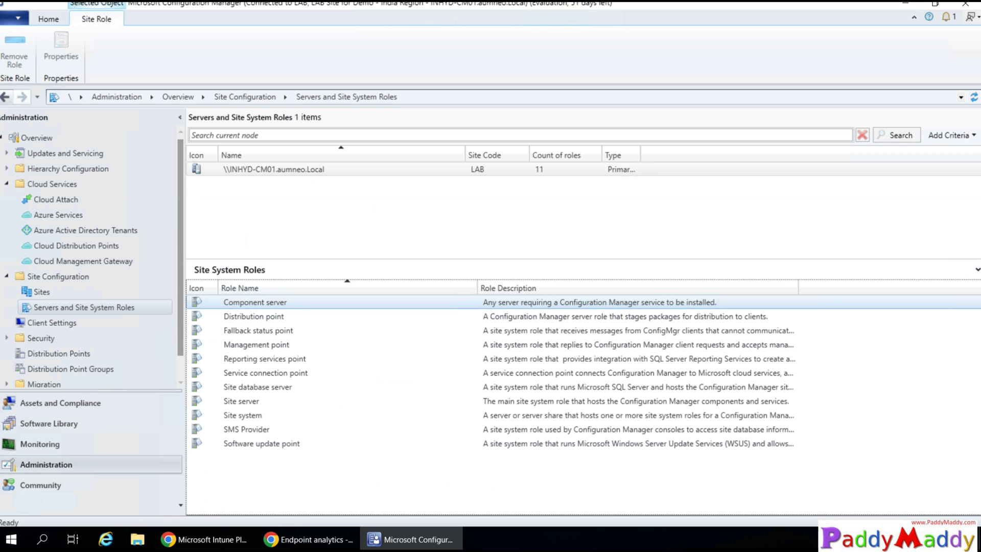
- Launch the Configure Cloud Attach wizard from Cloud Services > Cloud Attach
click(88, 204)
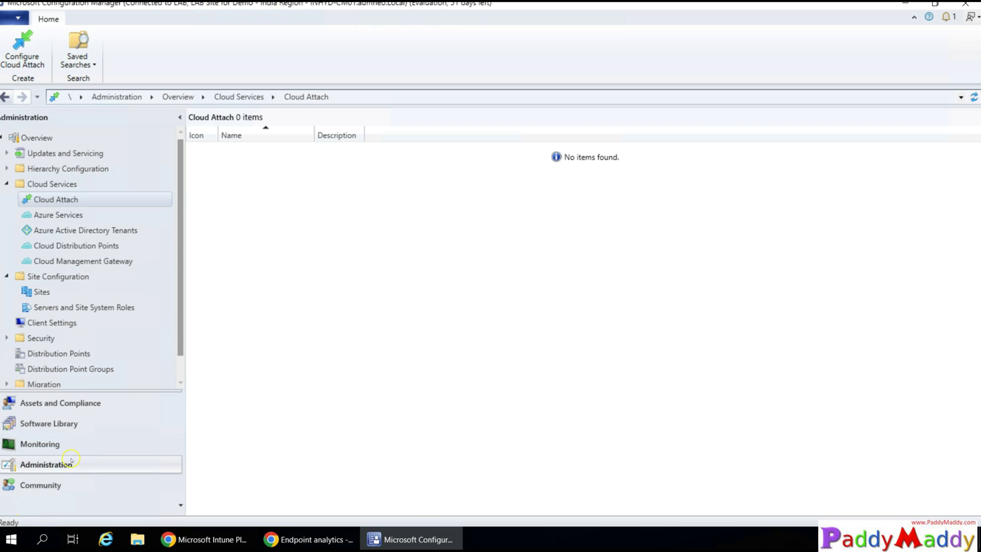
click(57, 200)
right_click(65, 204)
click(108, 214)
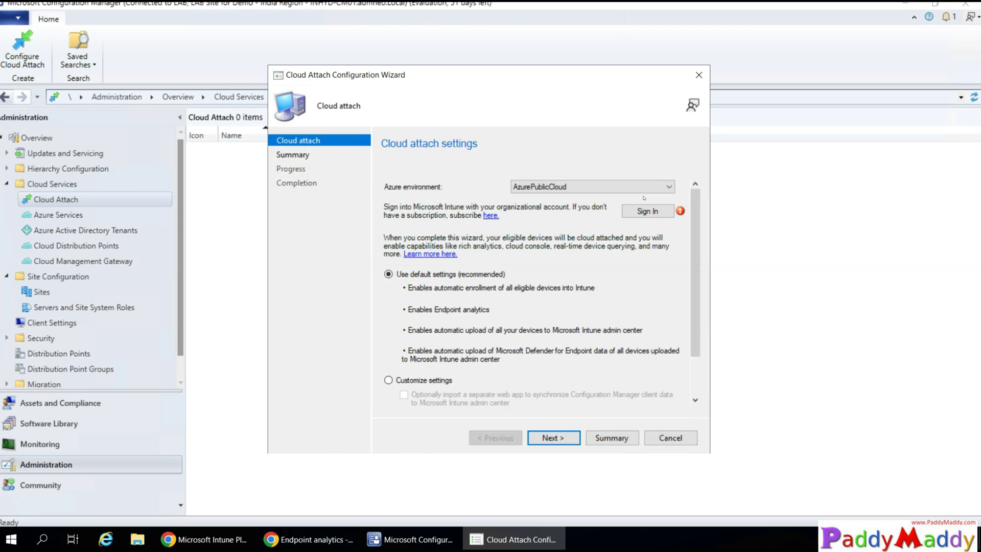
- Keep AzurePublicCloud as the Azure environment and start the Intune sign-in with the admin account's e-mail
click(647, 210)
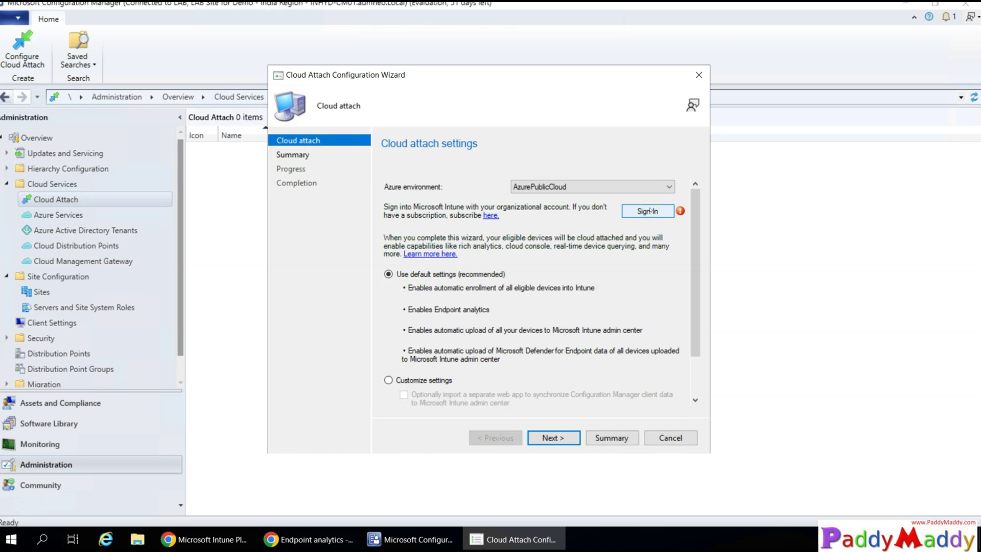
click(405, 188)
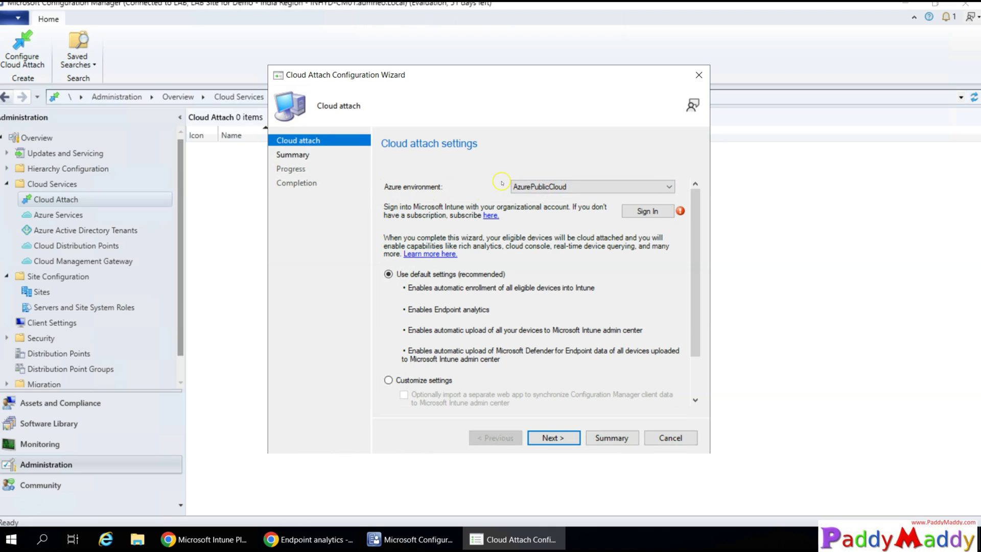
click(562, 190)
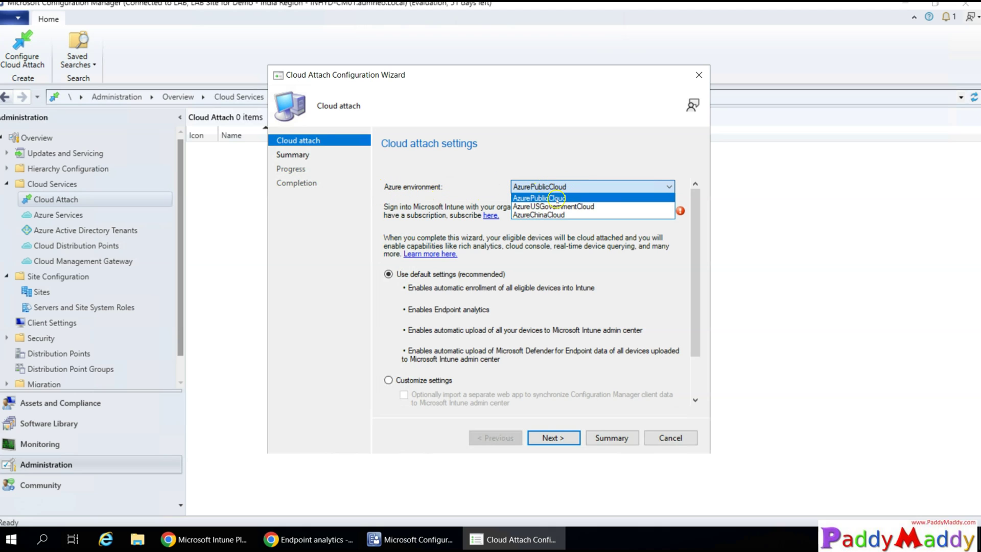
click(547, 205)
click(547, 187)
click(541, 198)
click(657, 215)
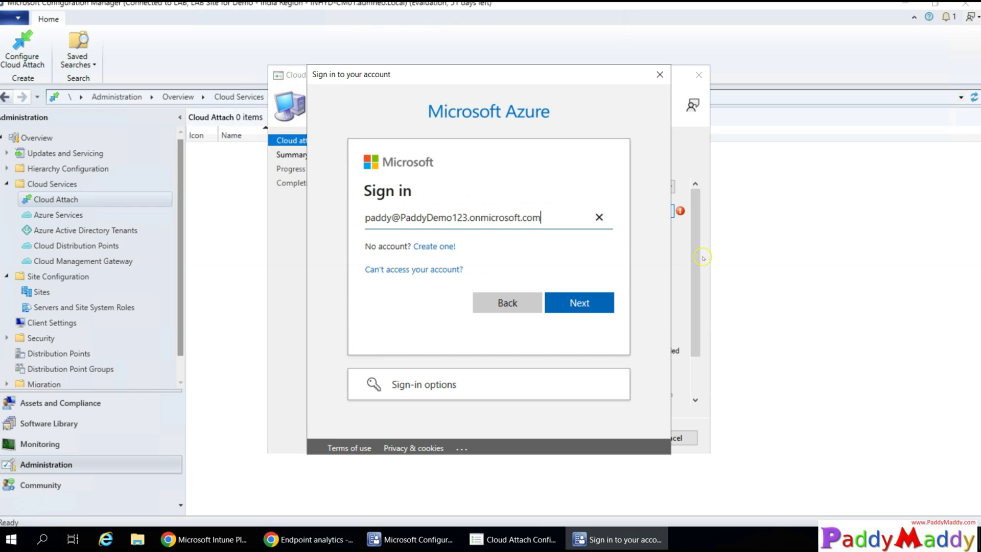
- Finish the Intune sign-in with the account password and continue past the cloud attach settings page
click(579, 302)
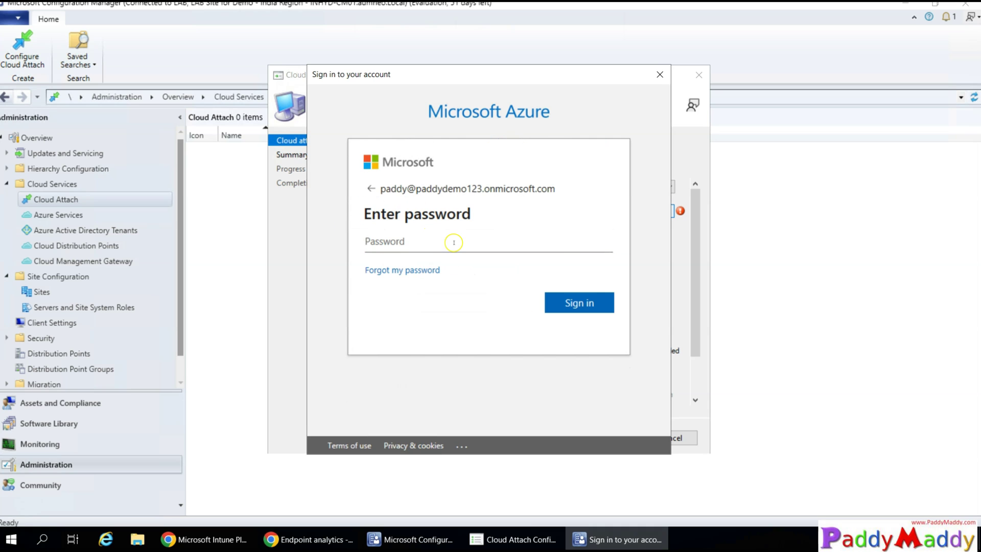
key(ctrl+v)
click(593, 304)
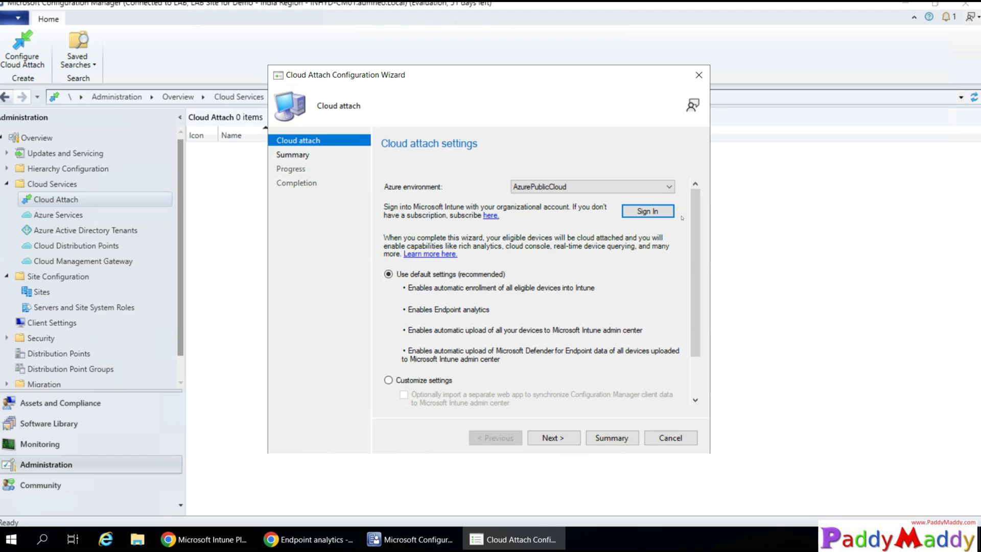
click(560, 439)
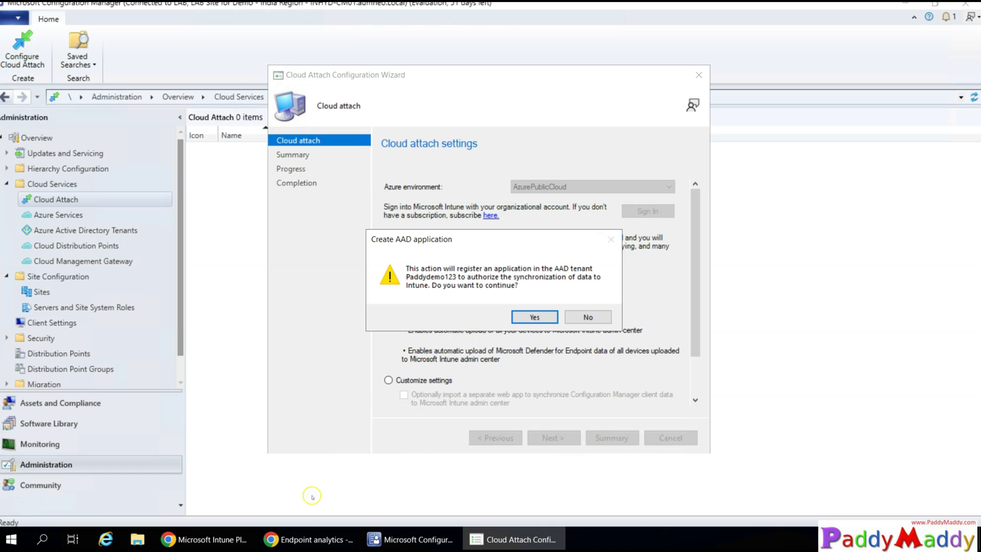
- Approve registering the AAD application for Intune sync and apply the cloud attach settings
click(308, 538)
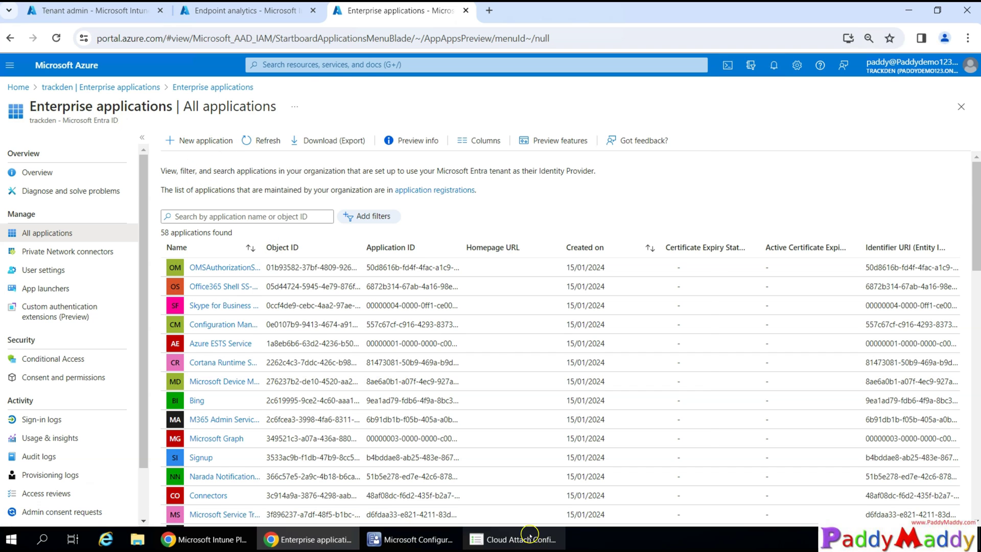
click(478, 539)
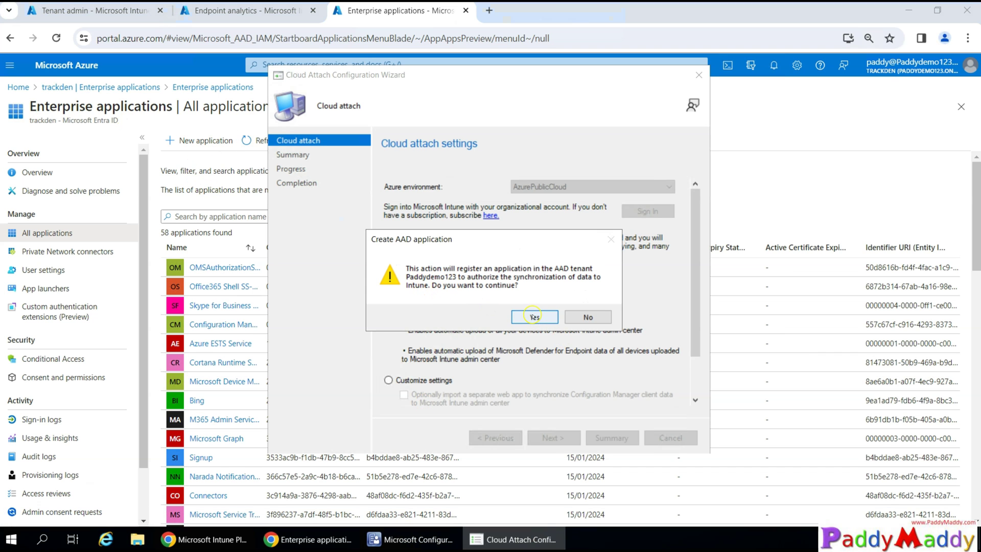
click(534, 317)
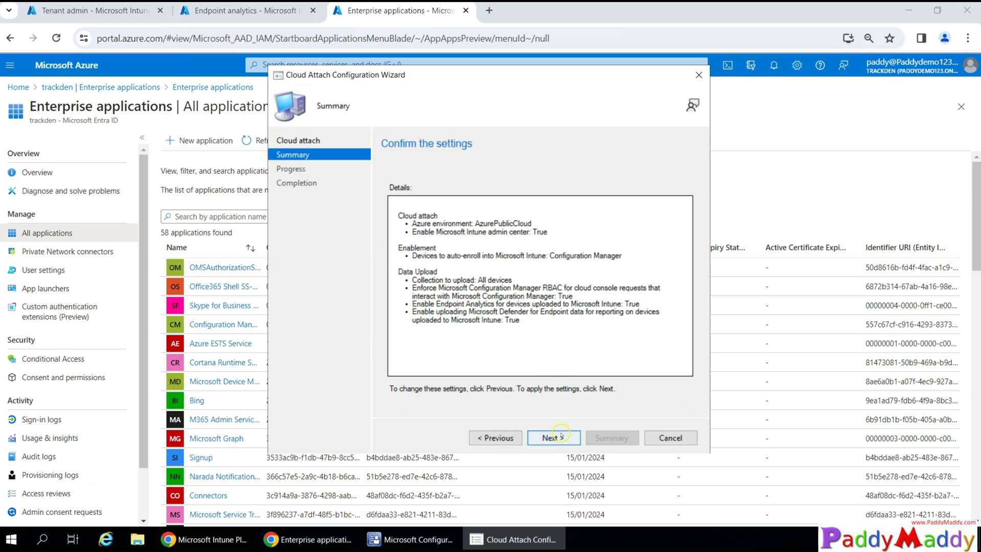
click(553, 437)
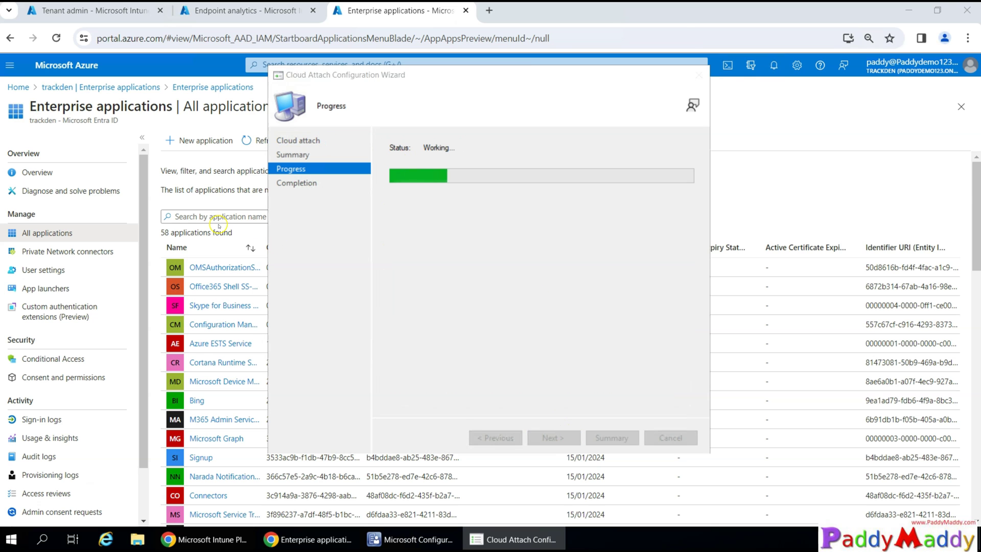
- Review the completion details, highlighting Endpoint Analytics upload to Microsoft Intune set to True
click(220, 218)
click(540, 540)
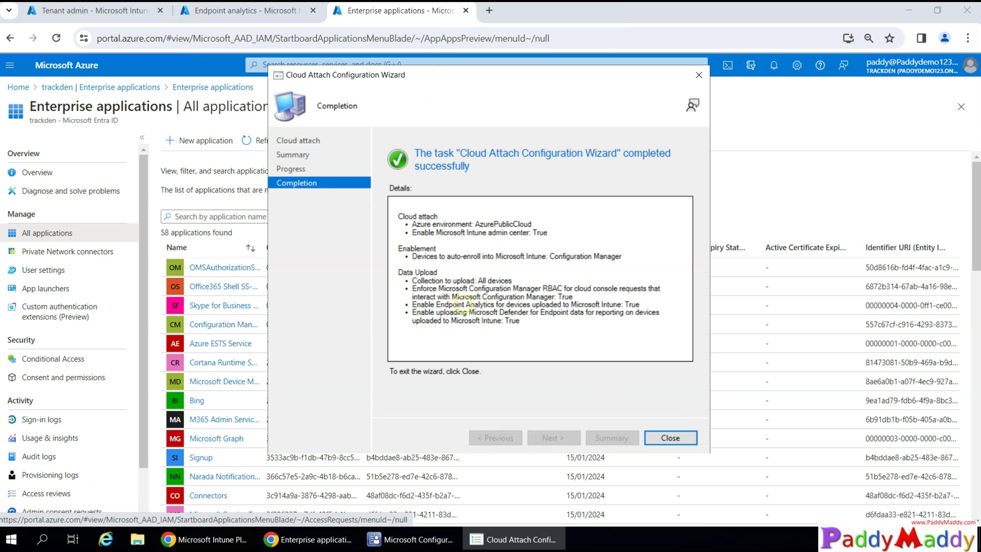
drag(413, 304, 640, 308)
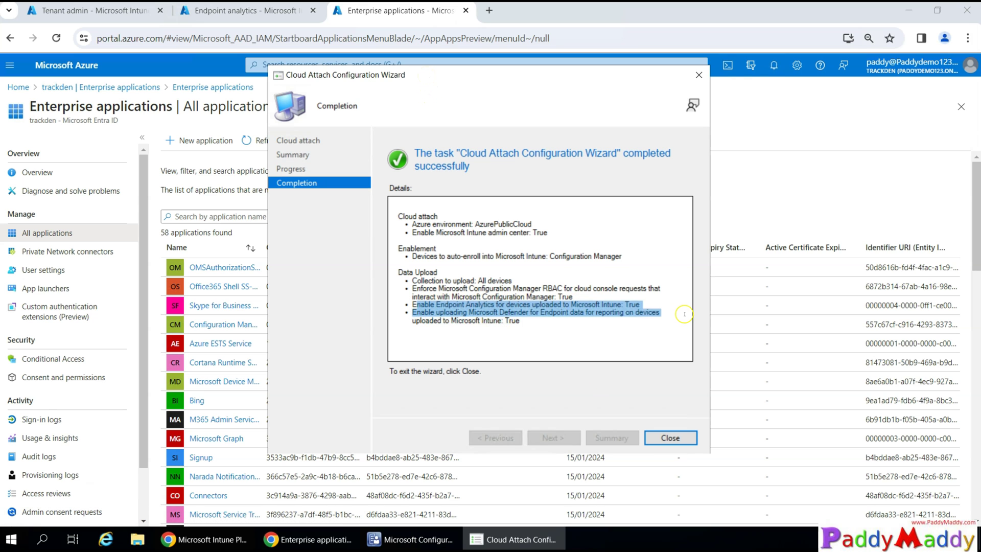
drag(634, 313, 663, 302)
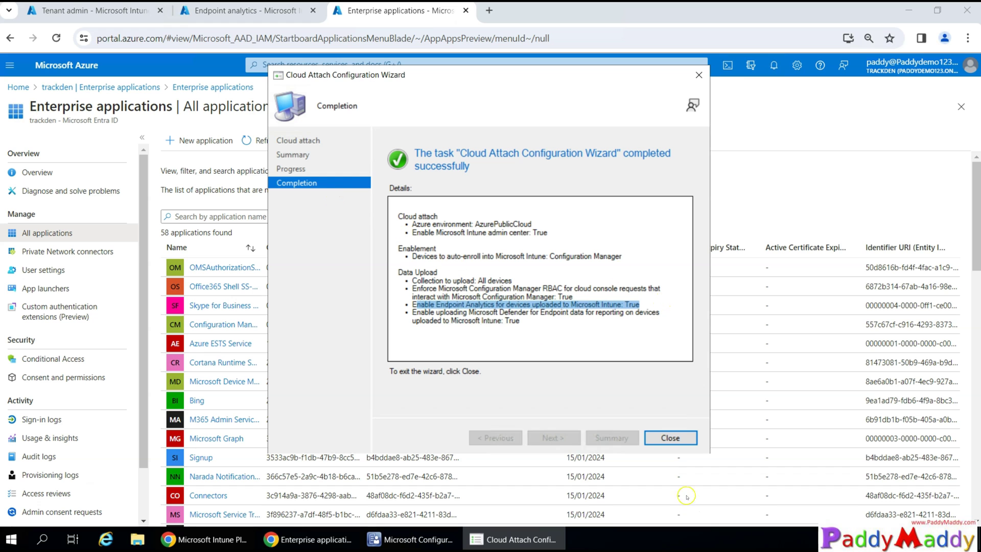
- Close the wizard and view CoMgmtSettingsProd's upload settings, confirming Endpoint Analytics upload is enabled
click(672, 439)
click(415, 539)
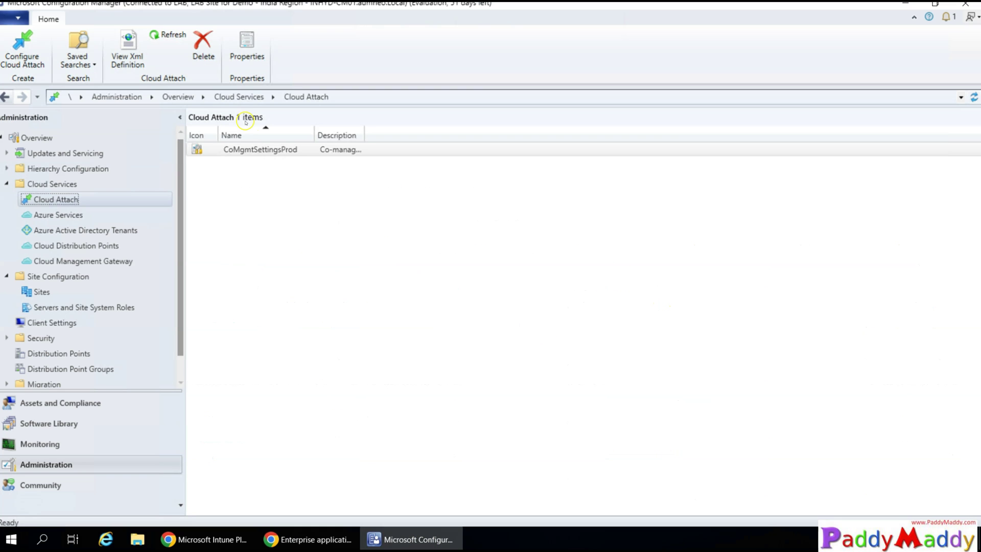
click(263, 151)
click(247, 39)
right_click(258, 151)
click(333, 212)
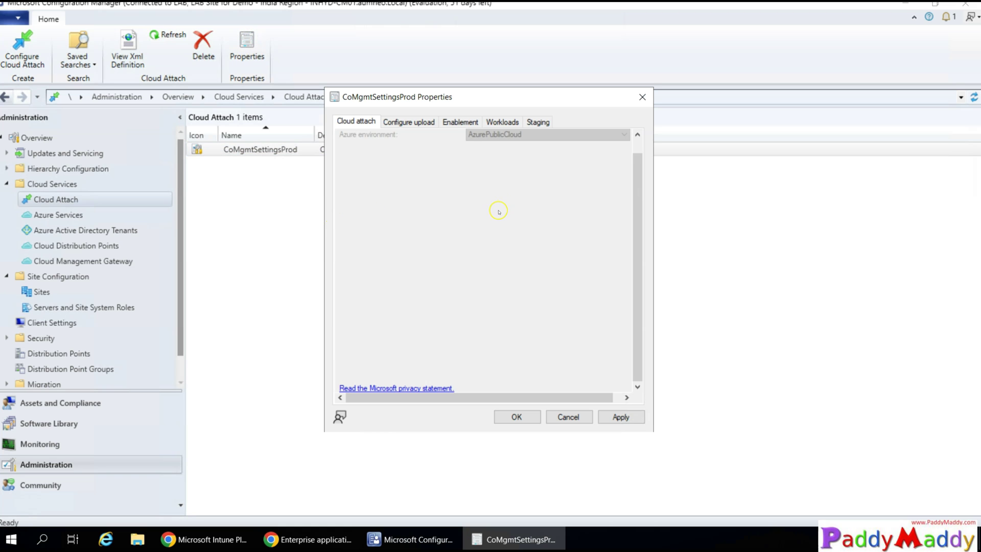
click(418, 122)
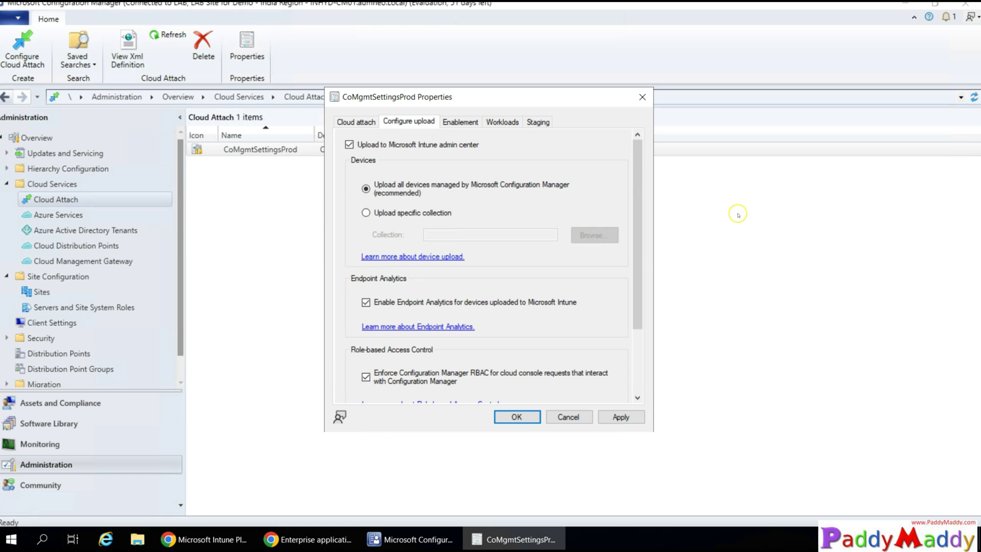
drag(641, 291, 641, 291)
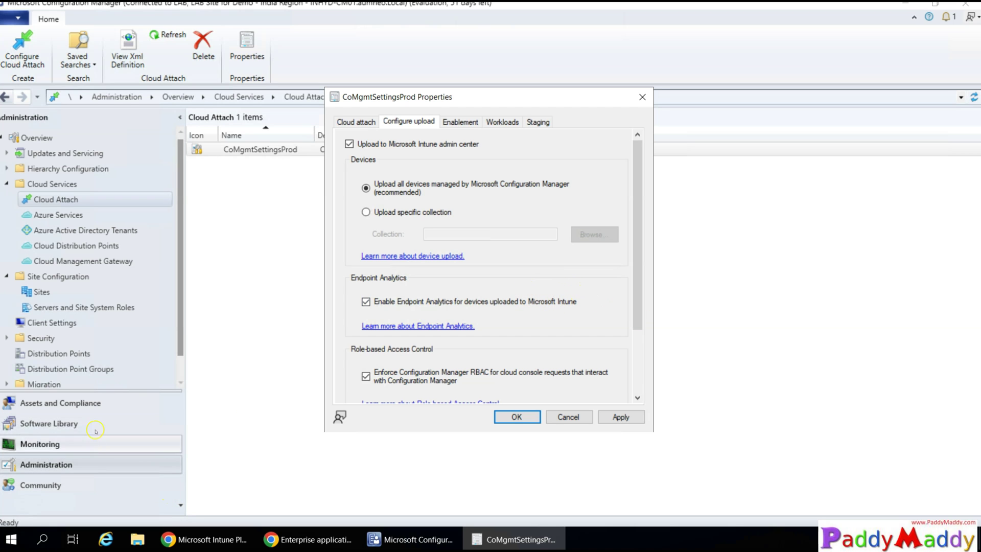
- Go to Assets and Compliance and list the 11 managed devices
click(120, 407)
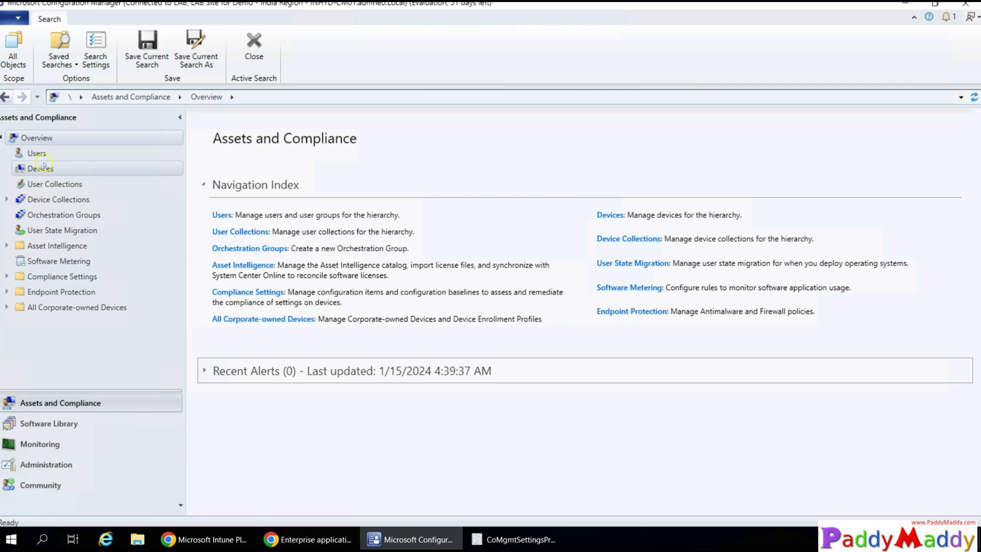
click(50, 199)
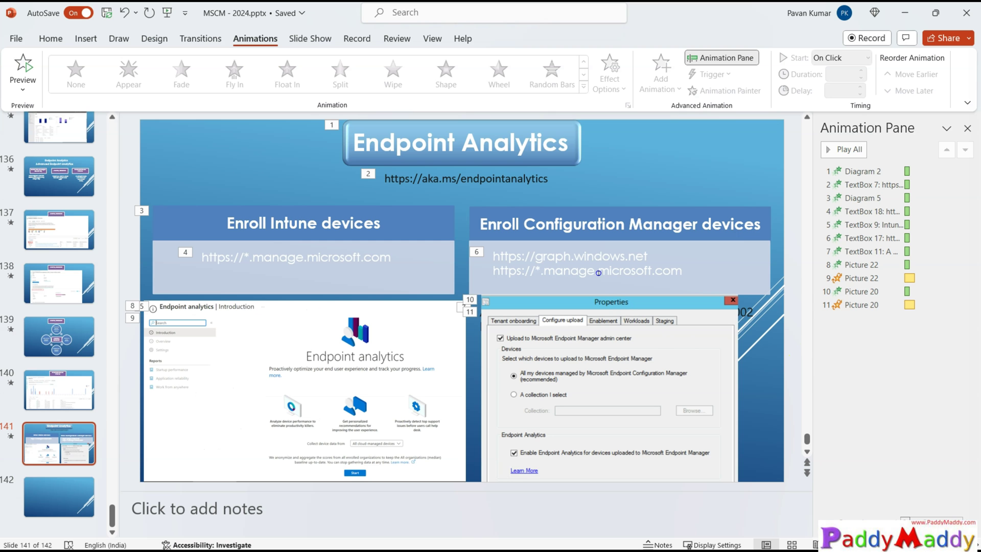
- Select both Configuration Manager endpoint URLs on the Endpoint Analytics slide
click(516, 257)
drag(495, 258, 685, 277)
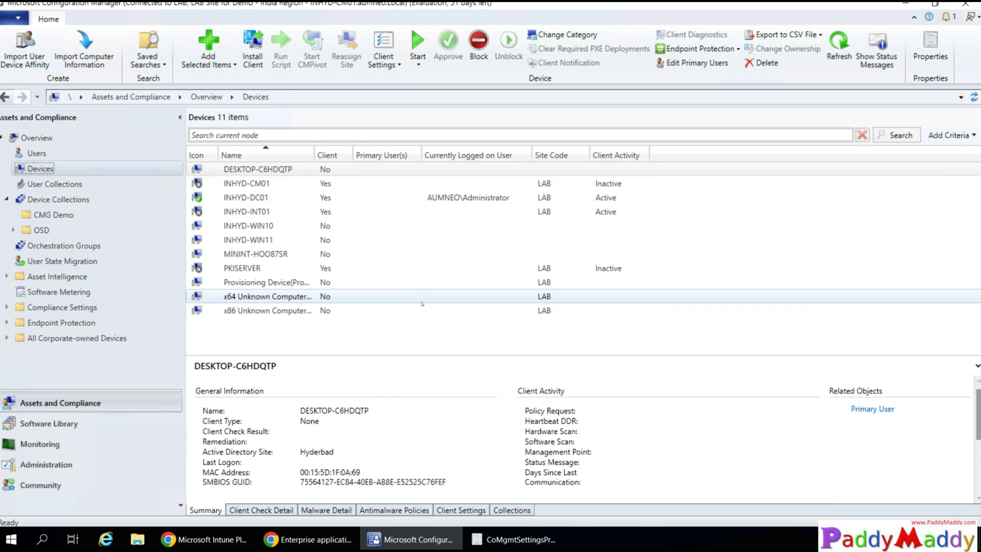
- Open the Default Client Settings properties under Administration > Client Settings
click(74, 469)
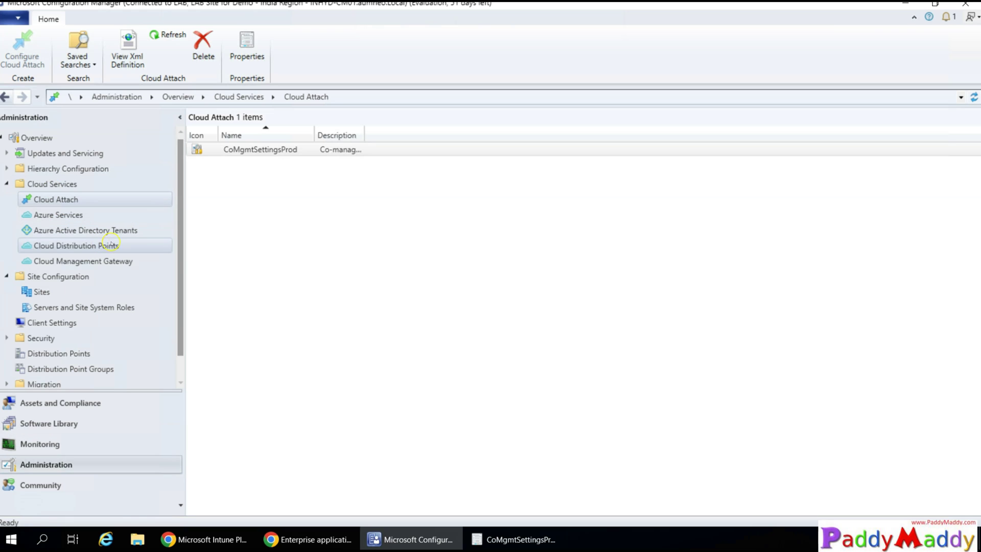
scroll(58, 209, down, 1)
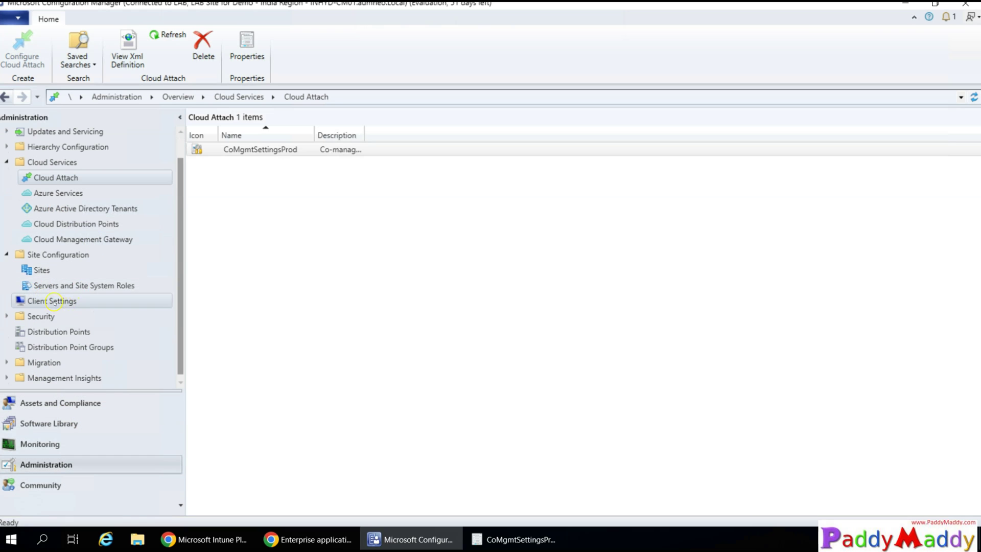
click(52, 301)
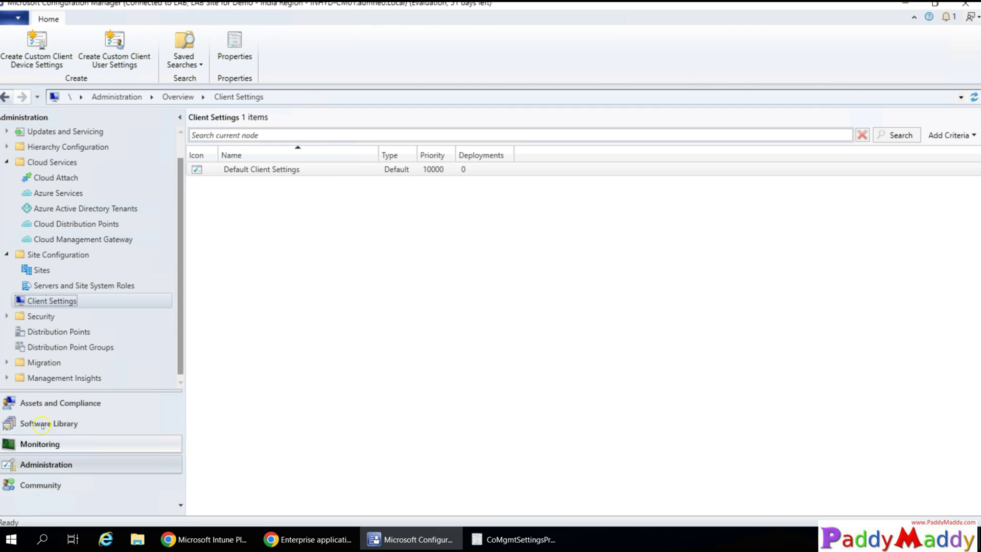
right_click(258, 169)
click(263, 236)
click(286, 173)
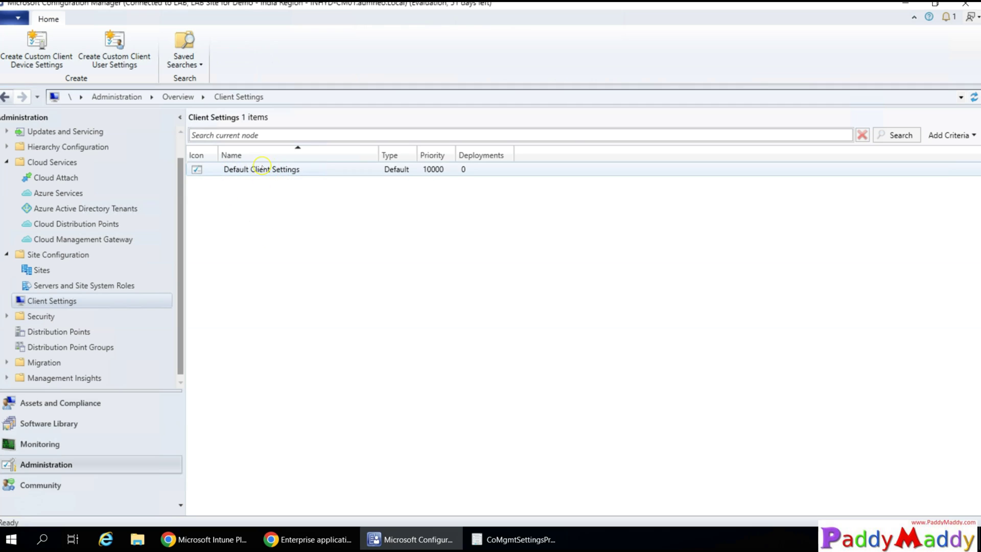
click(282, 169)
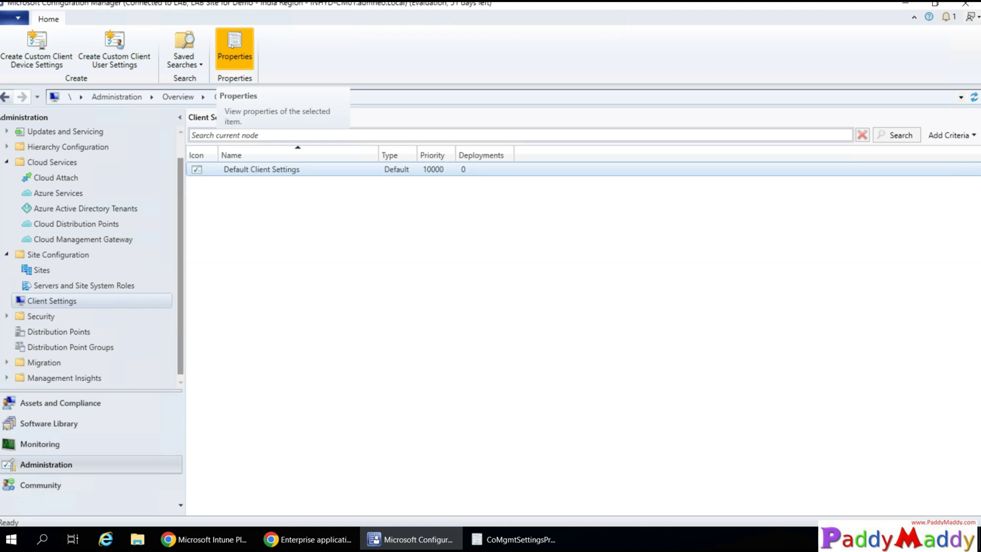
click(231, 46)
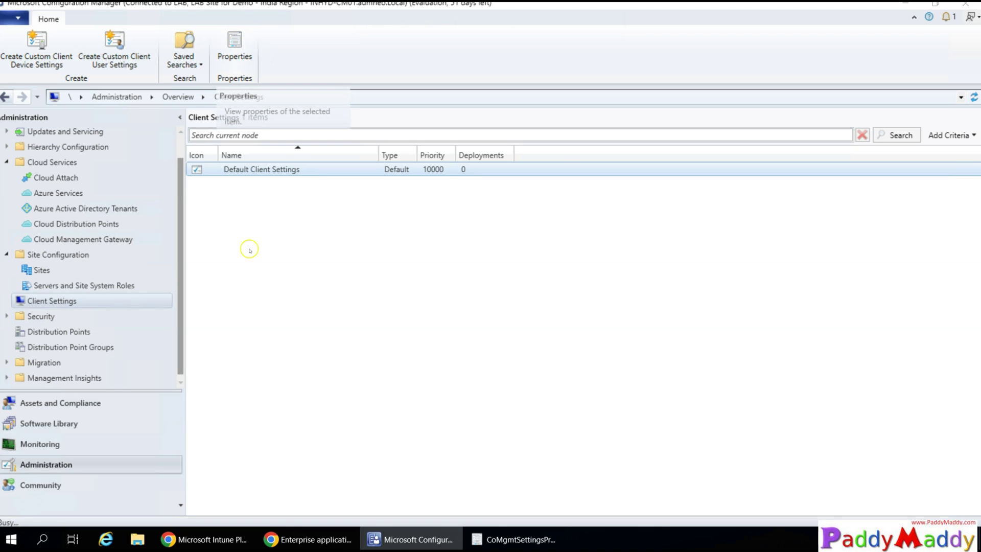
- Set Computer Agent's Enable Endpoint Analytics data collection to Yes and save the default client settings
click(235, 41)
click(594, 544)
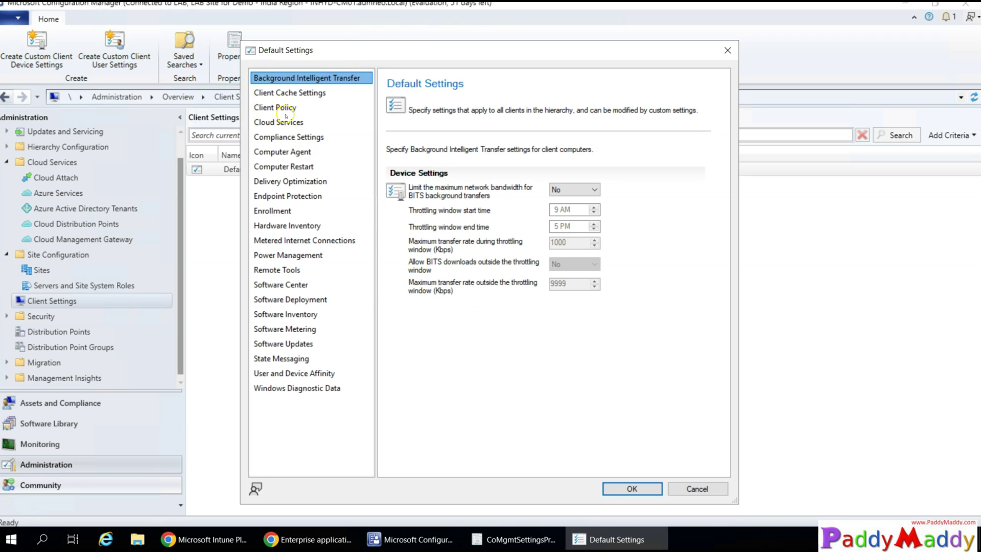
click(295, 152)
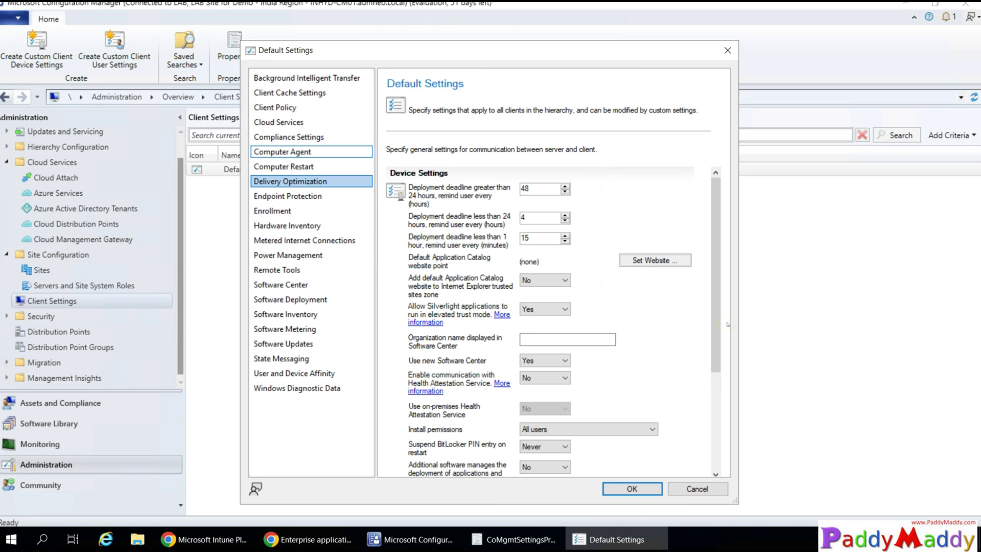
scroll(728, 324, down, 5)
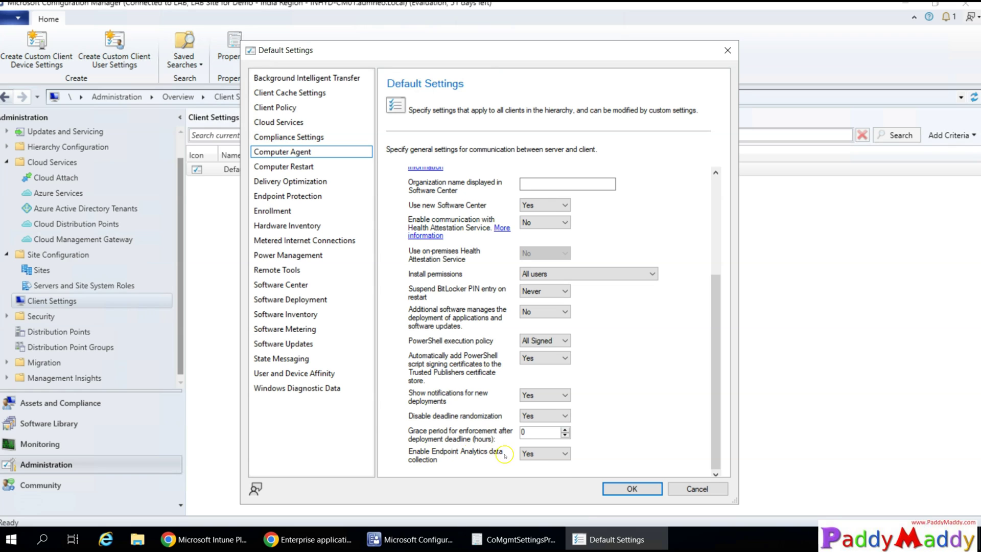
click(531, 453)
click(531, 465)
click(541, 454)
click(527, 472)
click(638, 490)
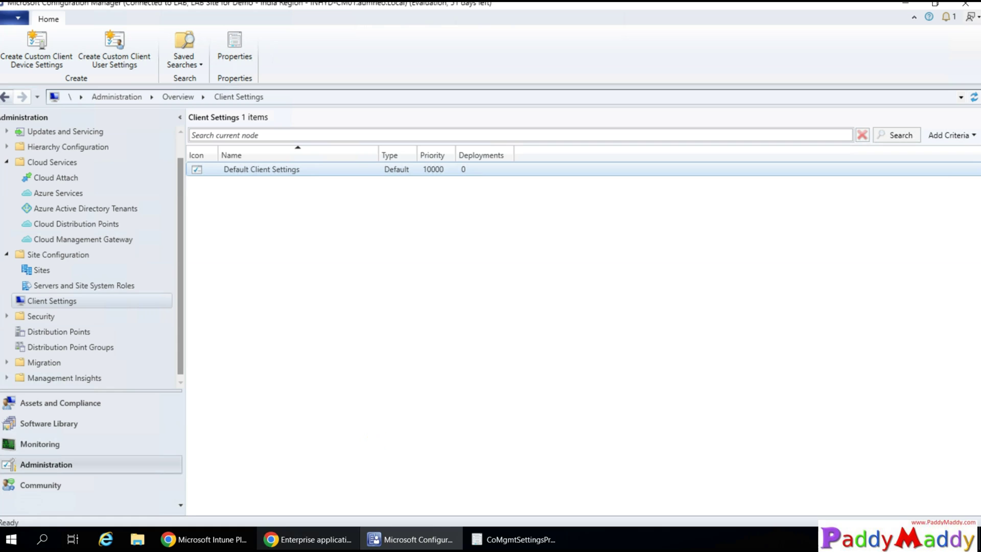
- In Chrome, check Endpoint analytics Settings, then review the Overview scoring 0 against baseline 16
click(307, 544)
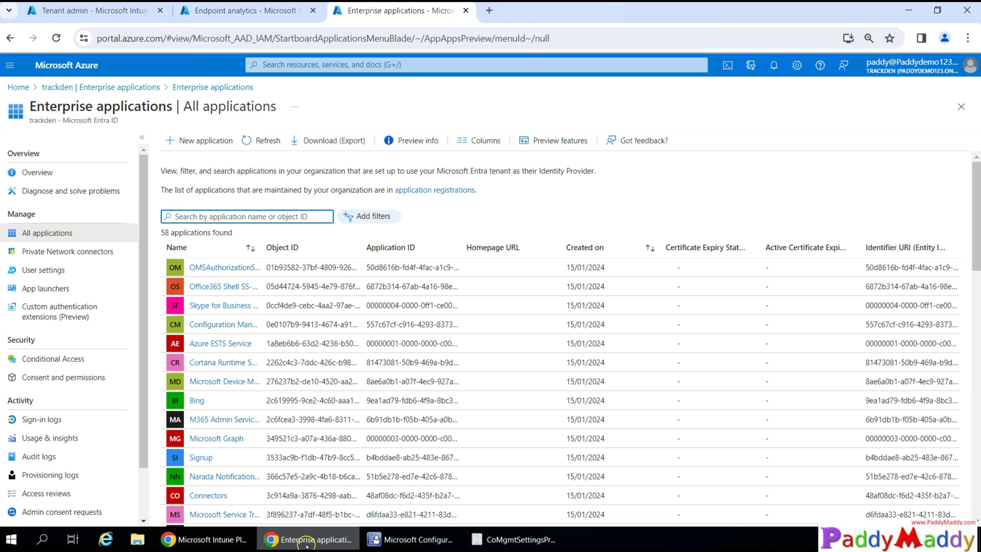
click(207, 540)
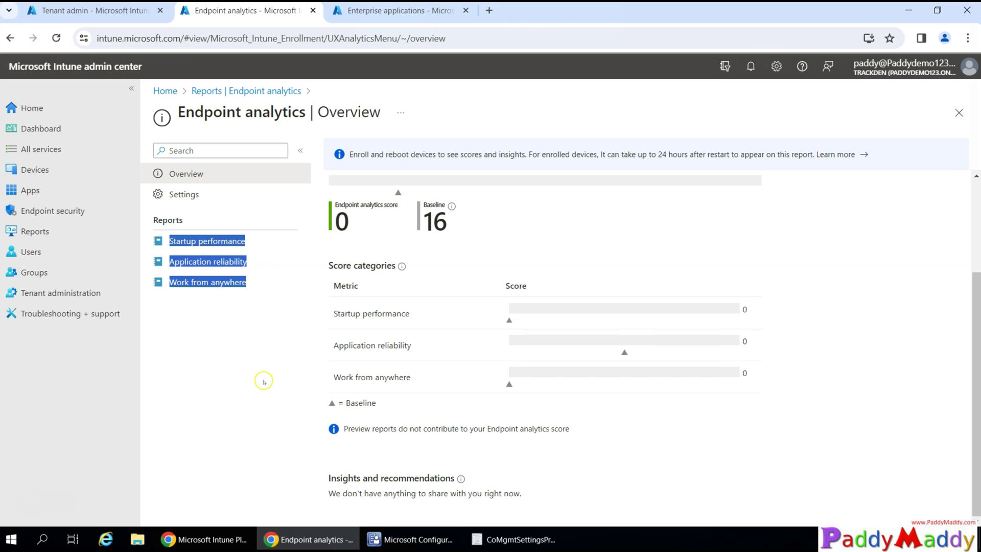
click(569, 473)
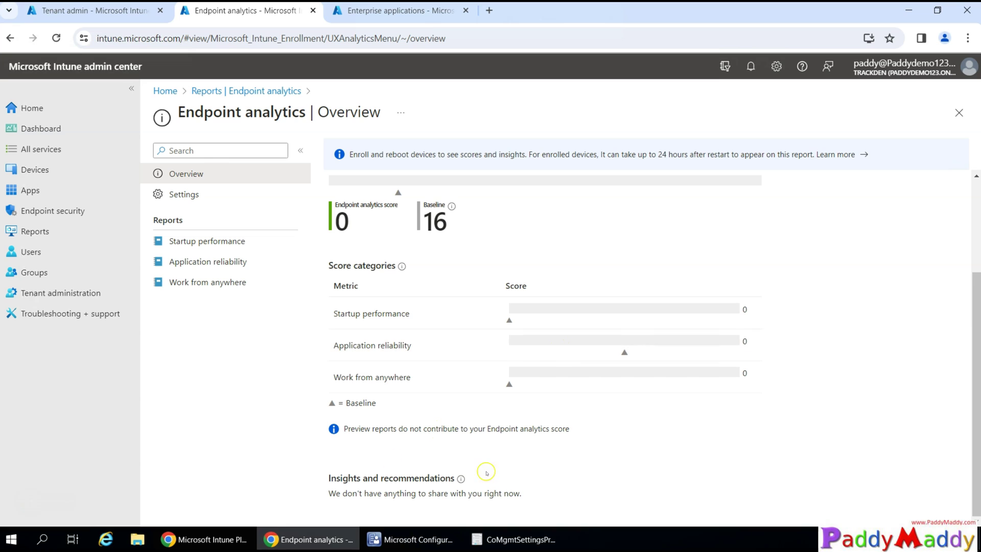
click(176, 195)
click(174, 174)
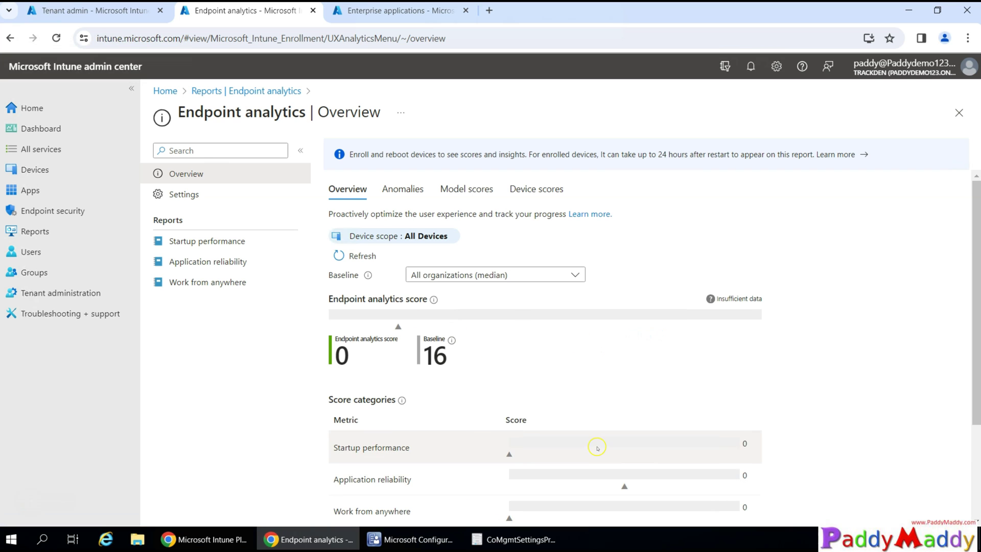
scroll(596, 447, down, 3)
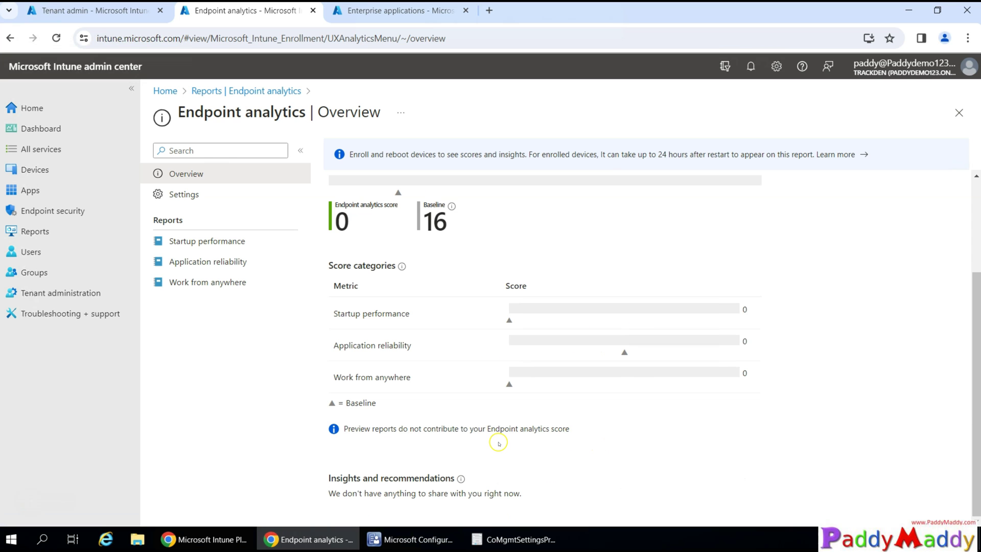
scroll(594, 435, up, 3)
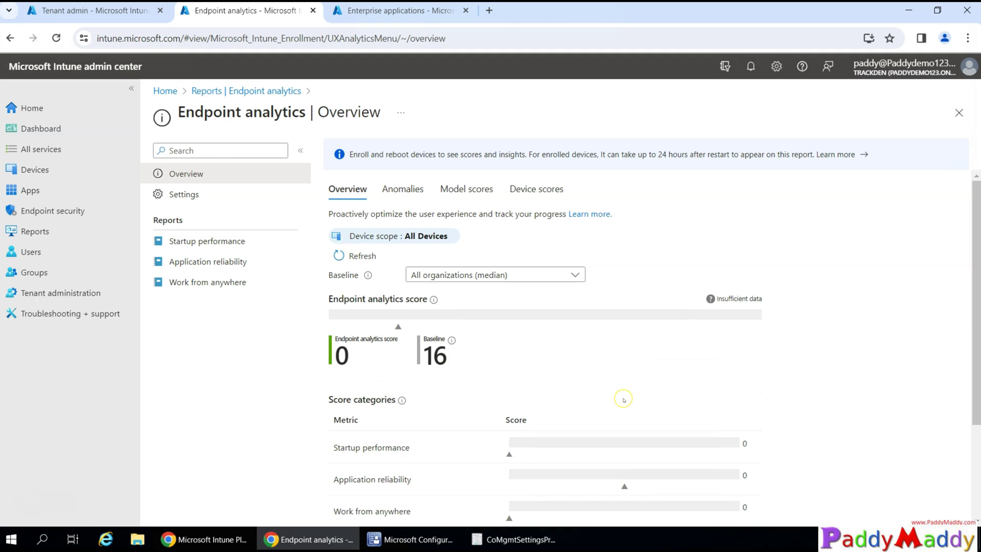